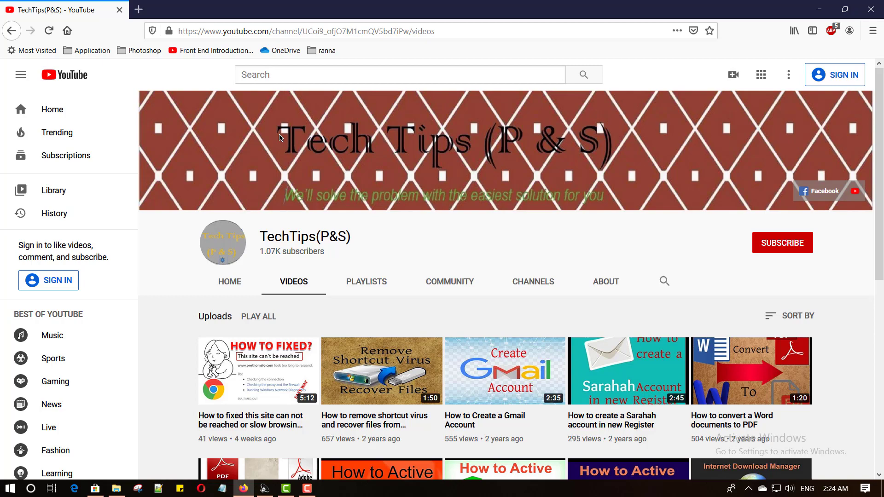
Open gmail.com in a new Firefox tab to reach the Google sign-in page
click(243, 488)
click(243, 489)
click(139, 11)
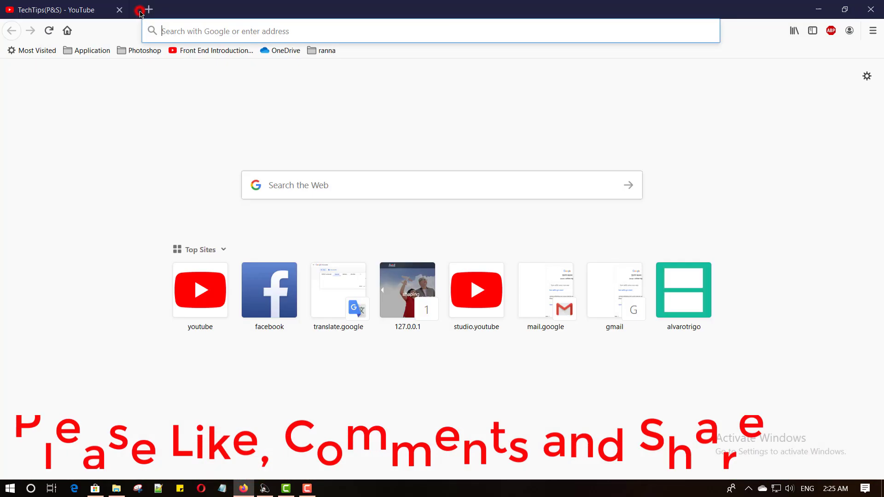
text(gma)
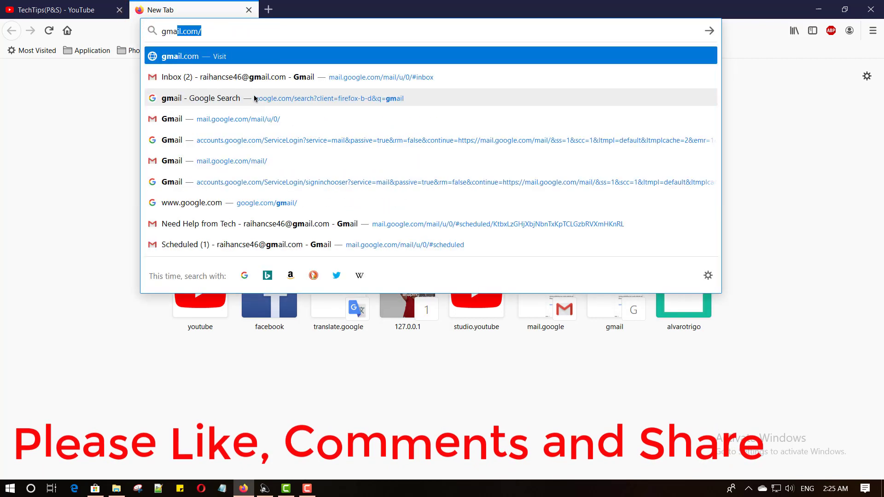
text(il.com)
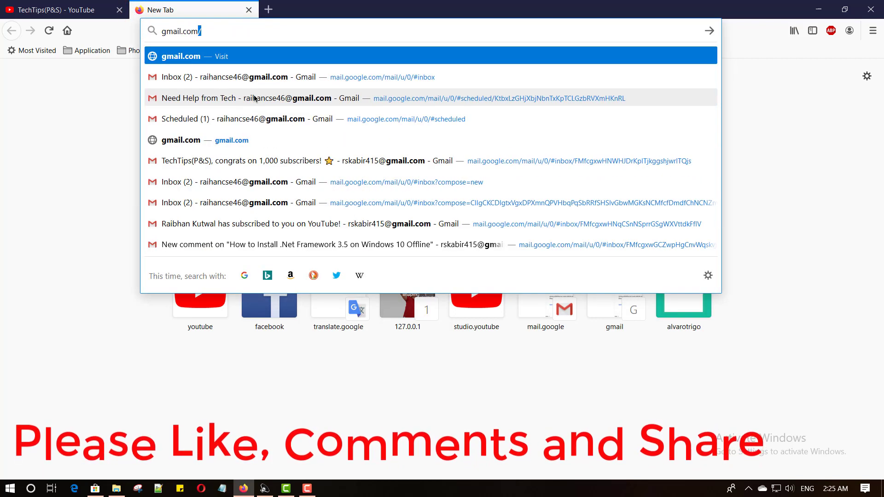
key(Return)
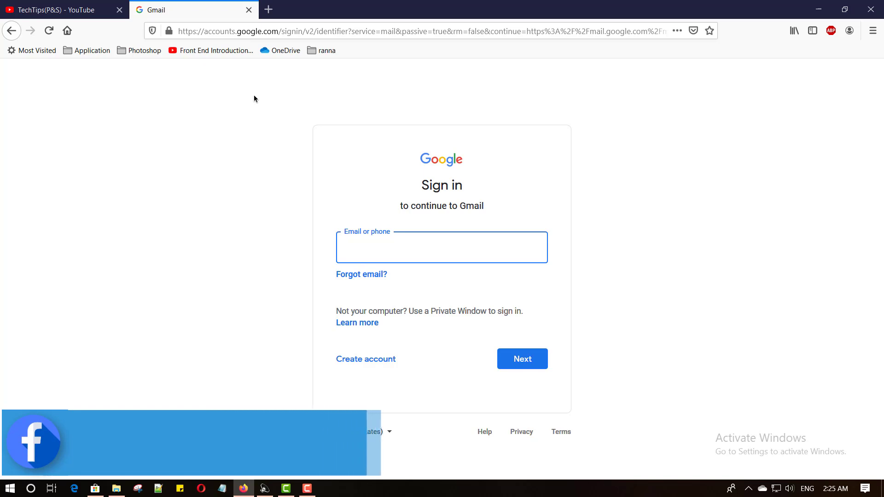
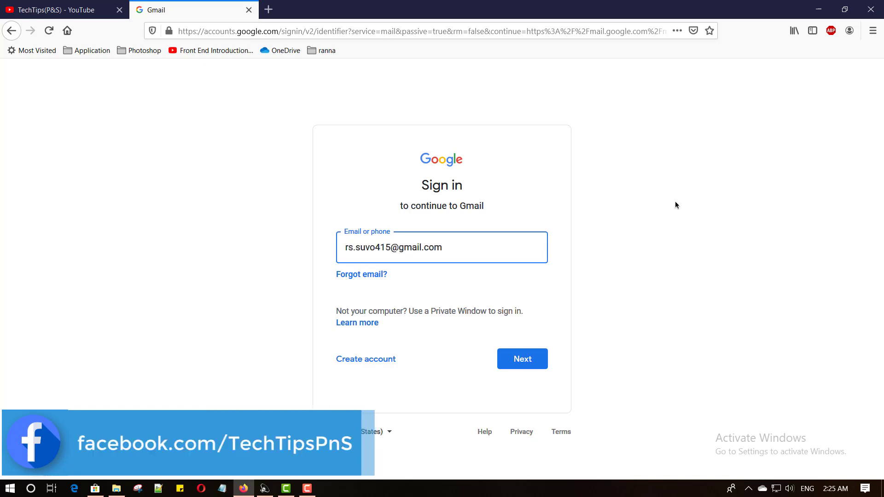
Sign in to Google with the account's e-mail address and password
click(525, 364)
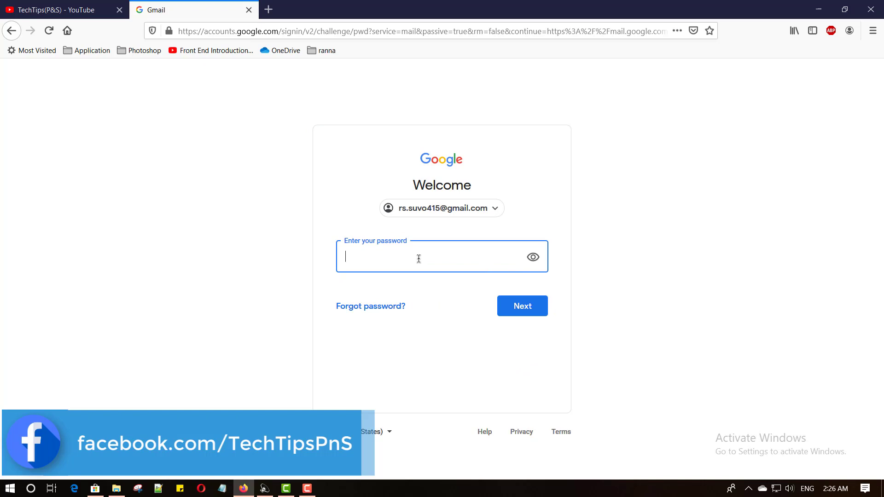
text(********)
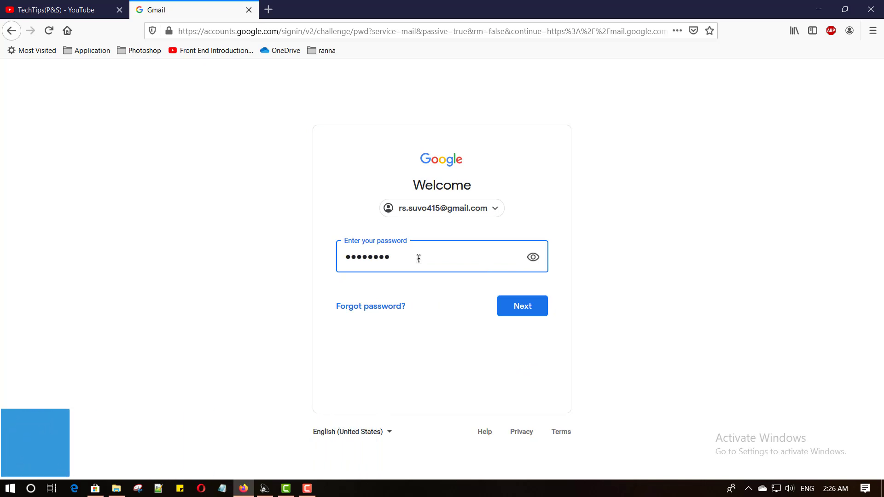
click(529, 312)
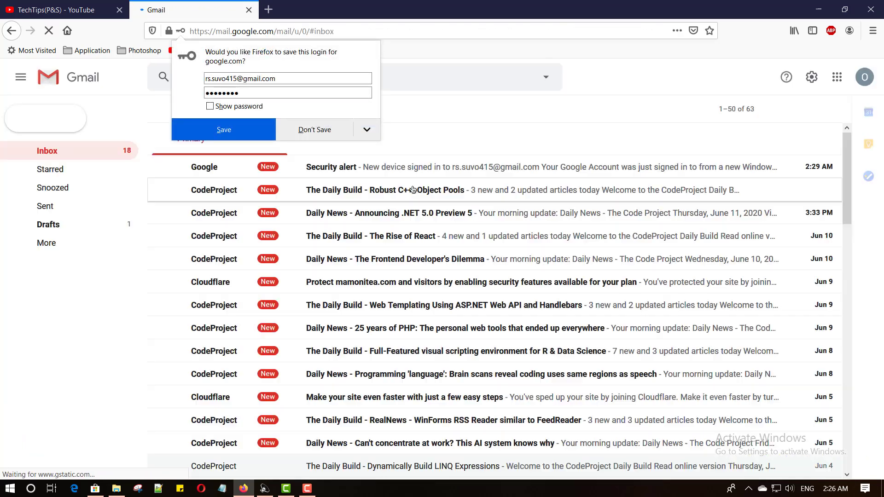
Decline Firefox's save-login prompt and compose a message with one To address and one Cc address
click(313, 130)
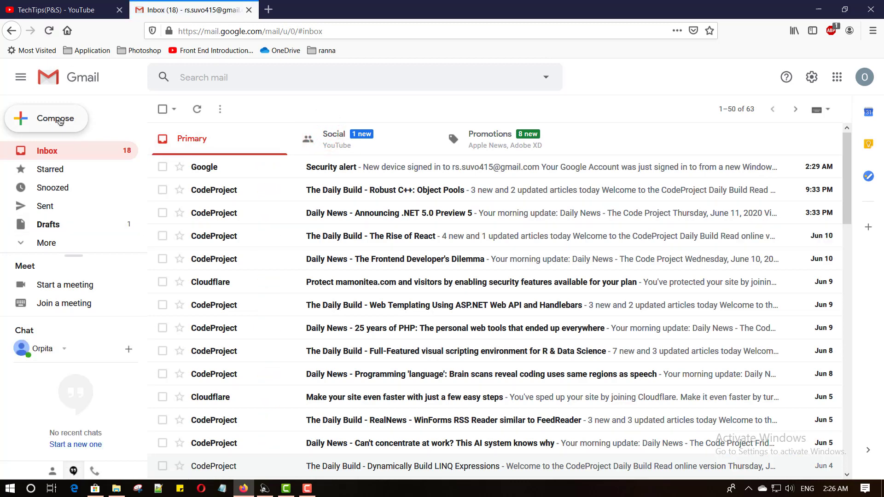
click(53, 121)
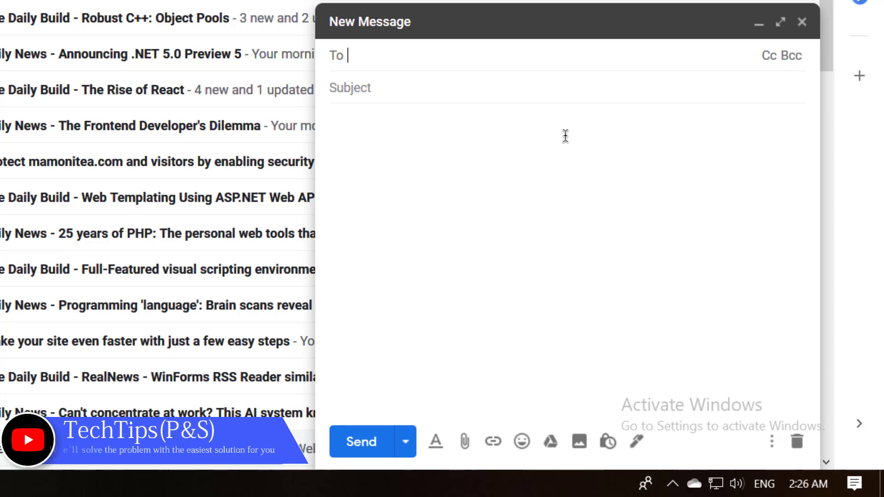
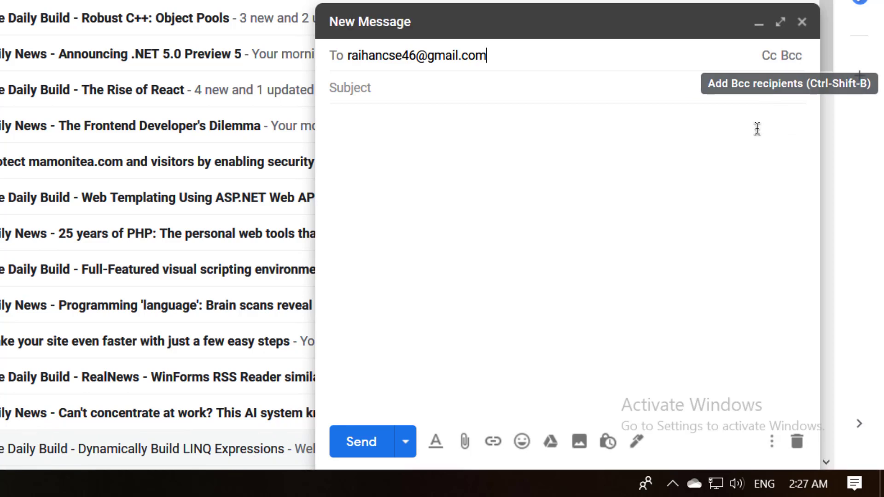
click(769, 57)
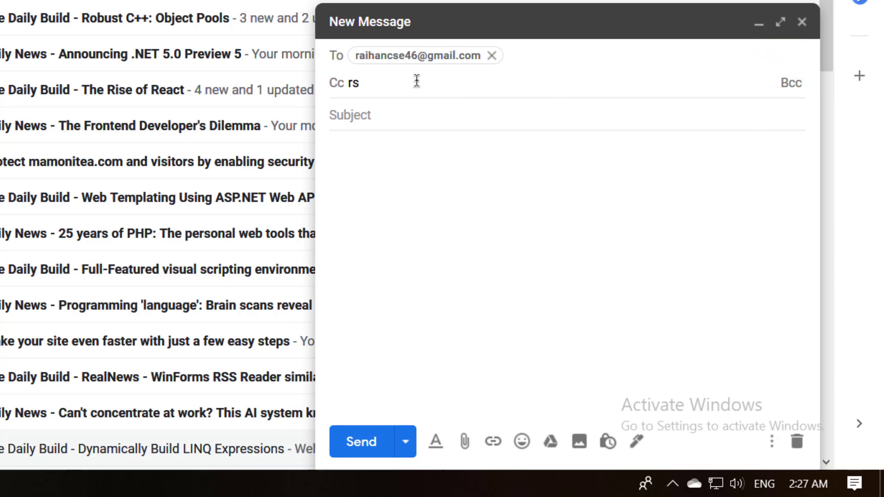
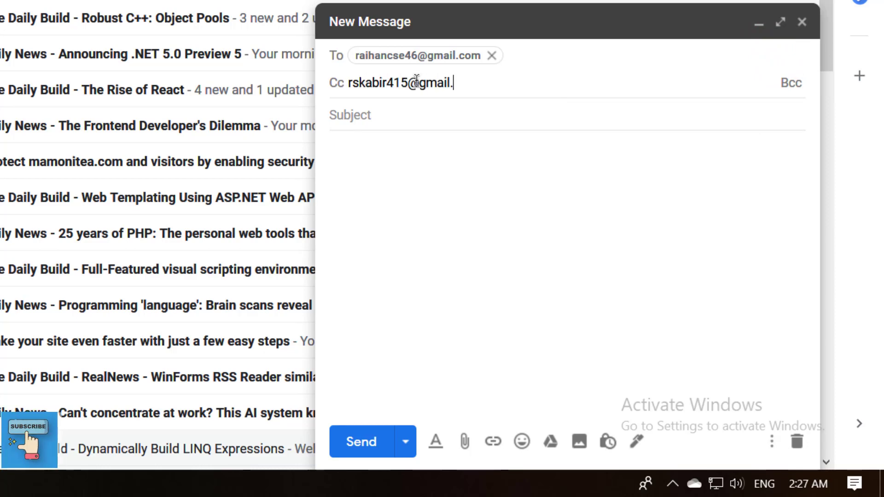
key(Tab)
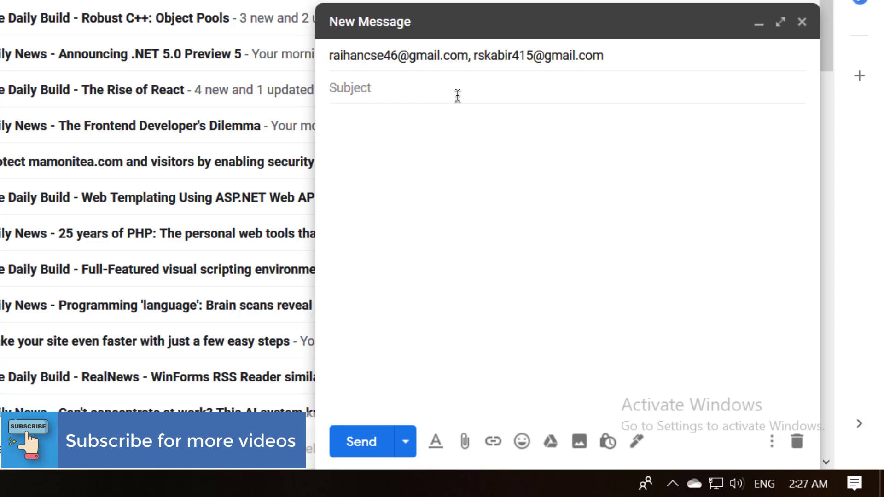
Enter subject 'Need some help' and a body: 'Dear brother,', a help request, 'Regards,' and the sender's name
text(Need so)
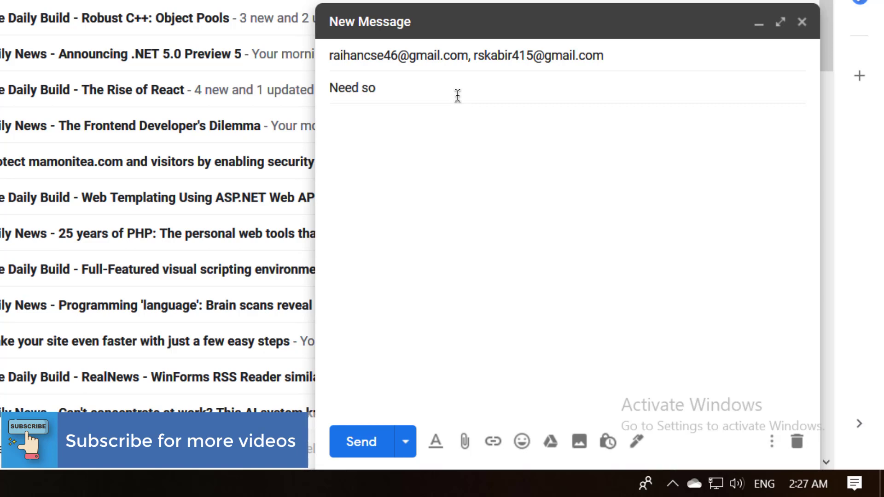
text(me help)
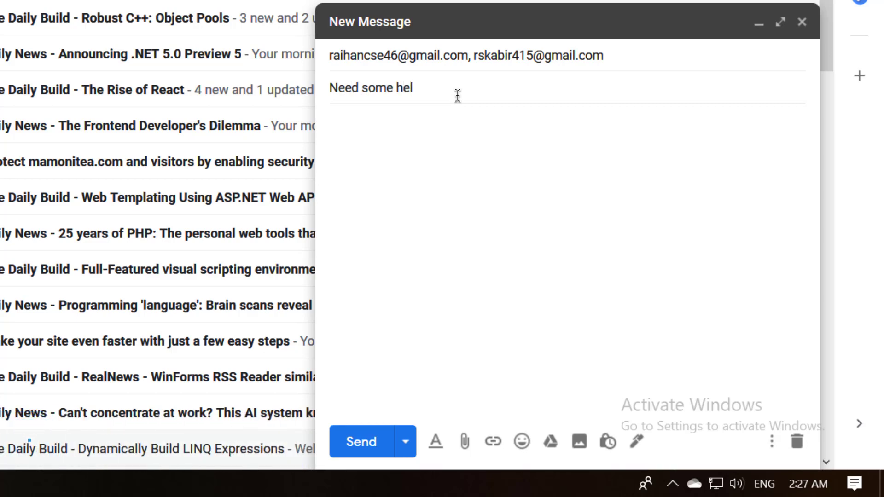
click(533, 170)
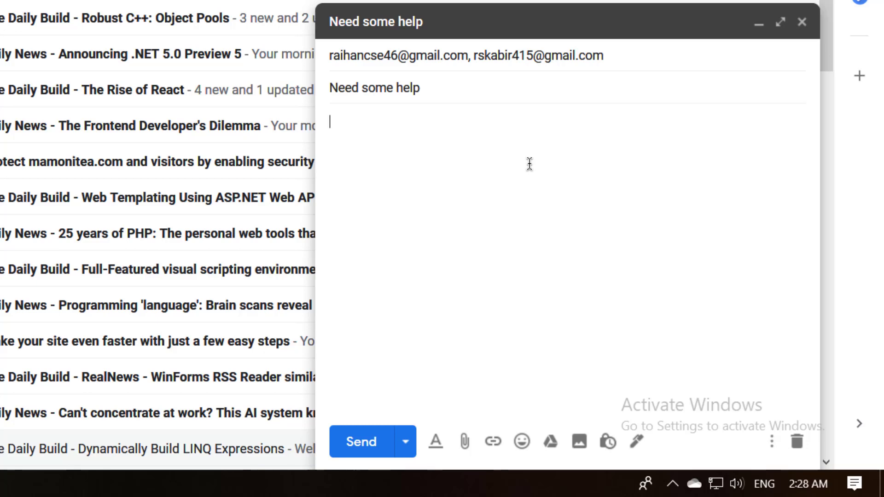
text(Dear broth)
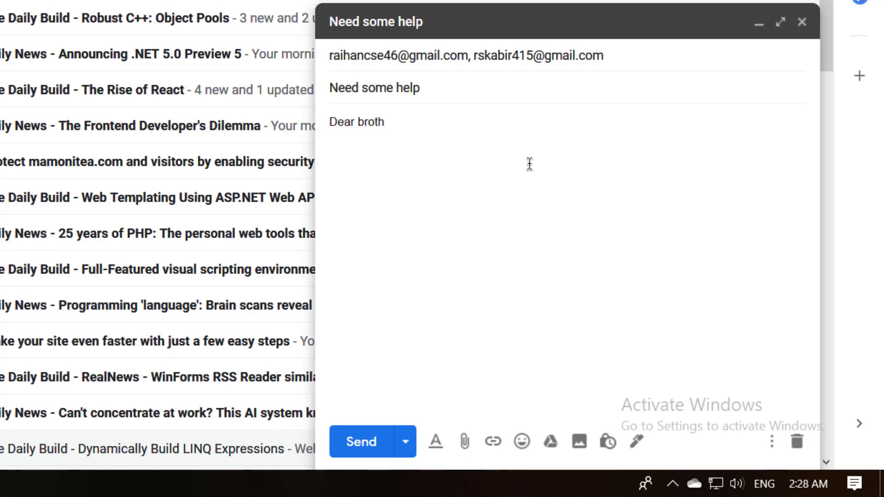
text(er,)
key(Return)
text(I am )
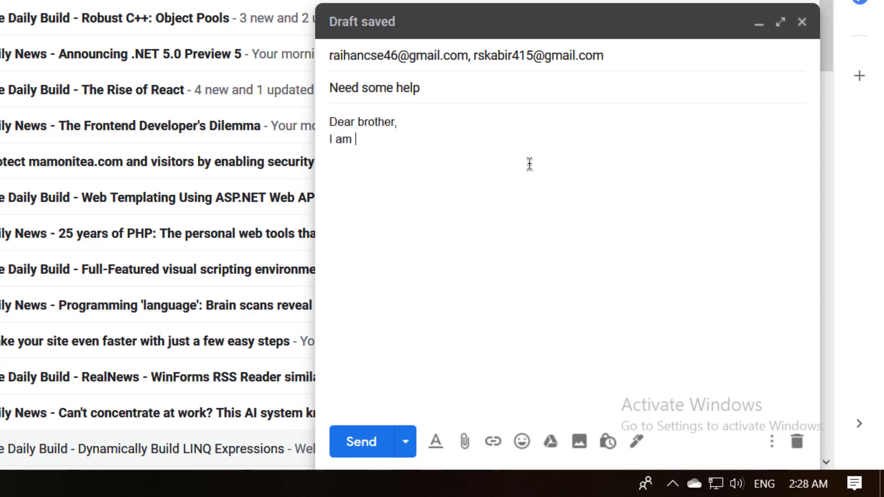
text(raihan from T)
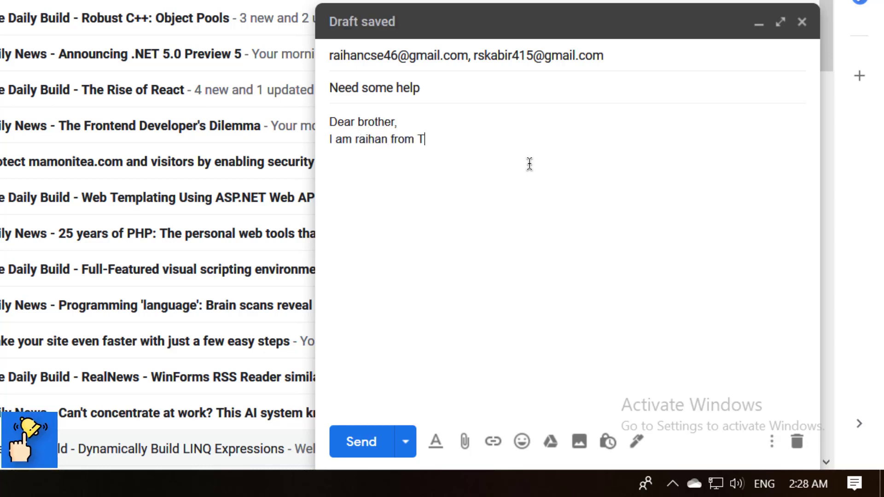
text(echTips()
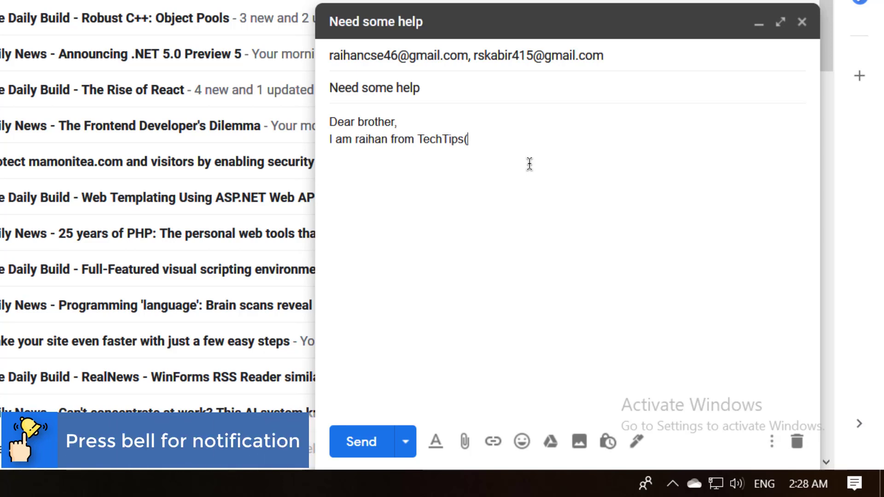
text(P&S), i )
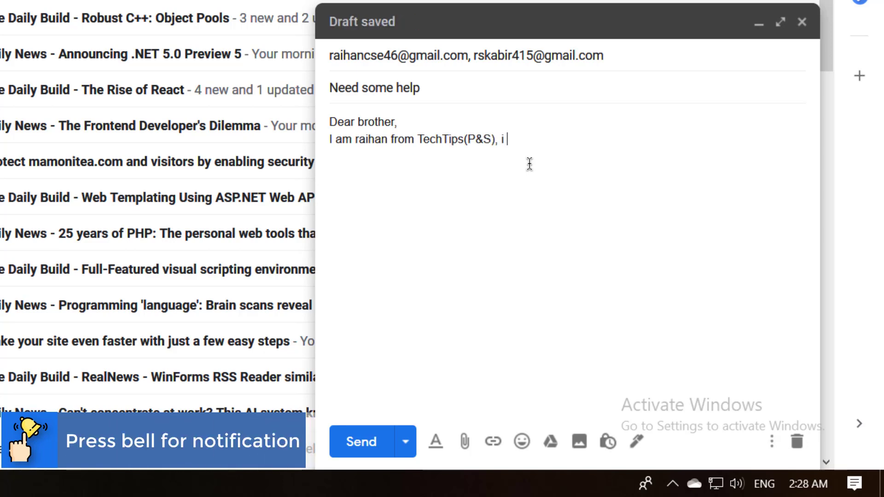
text(need your help ...)
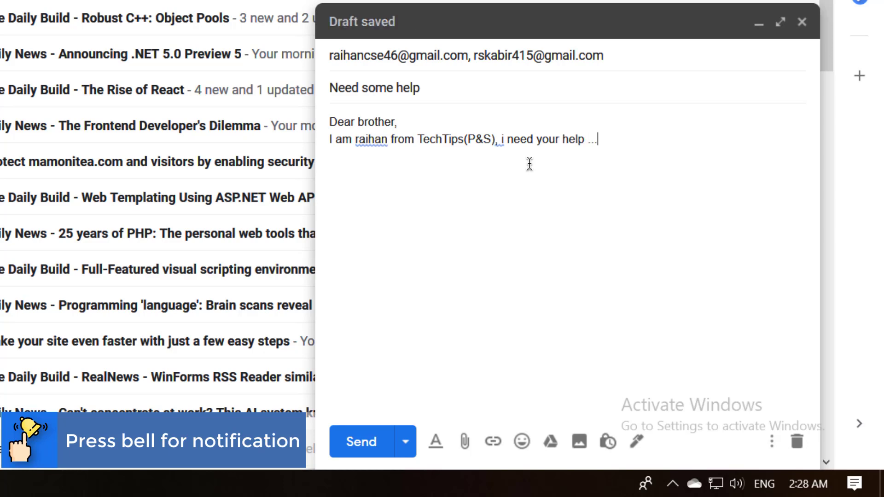
key(Return)
text(Regards,  )
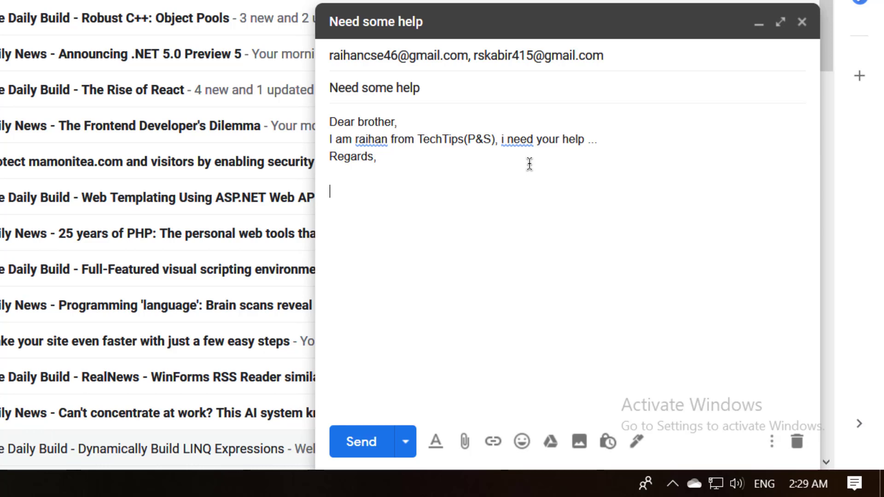
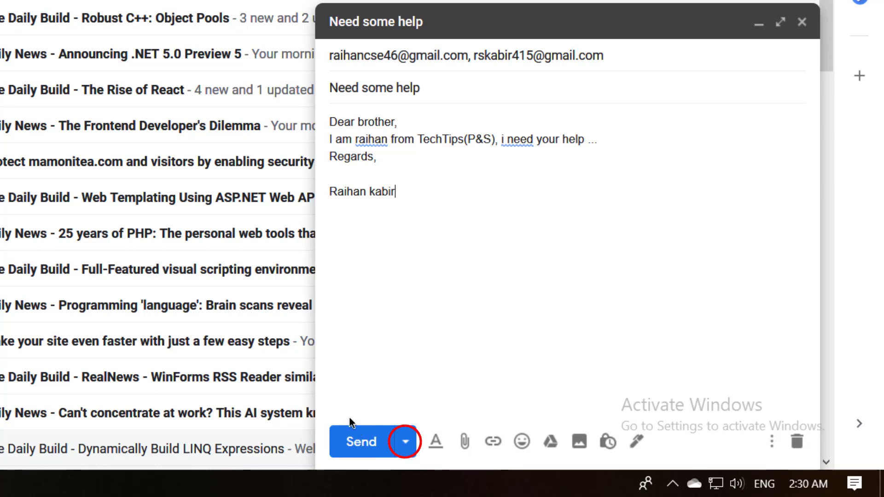
Choose Schedule send from the arrow menu beside Send
click(407, 443)
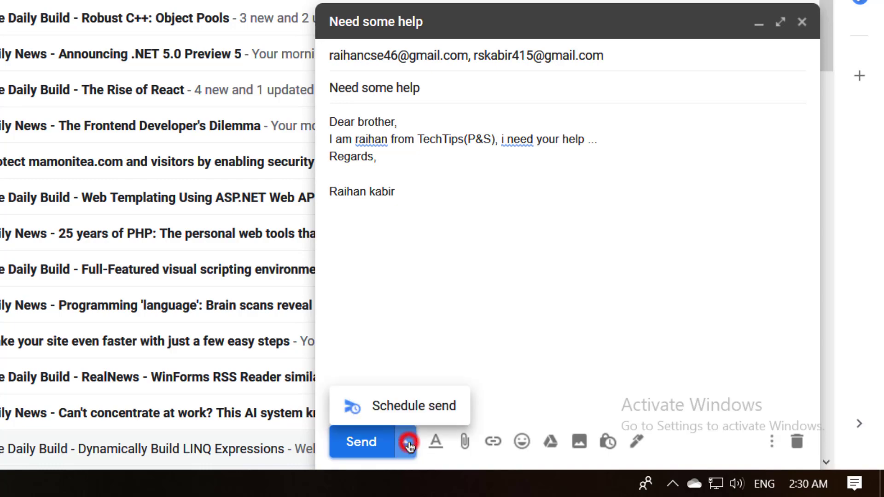
click(407, 416)
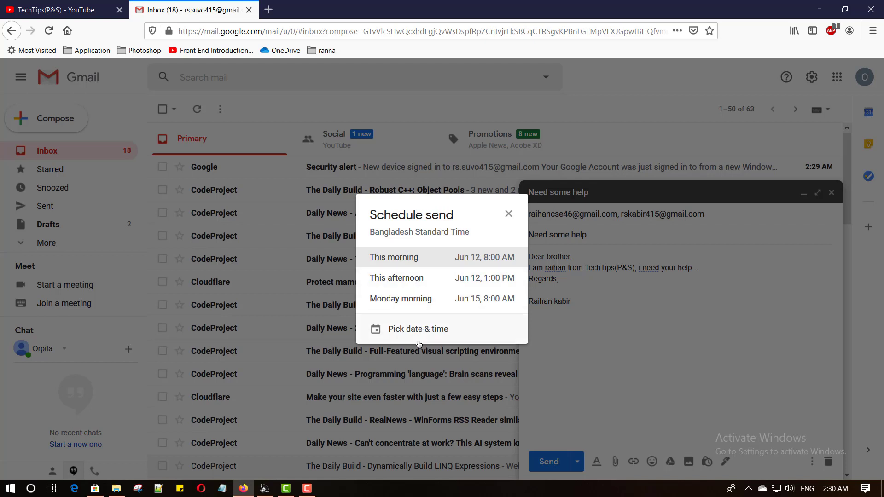
Pick a custom send date of June 13, 2020 and edit the send time field
click(429, 330)
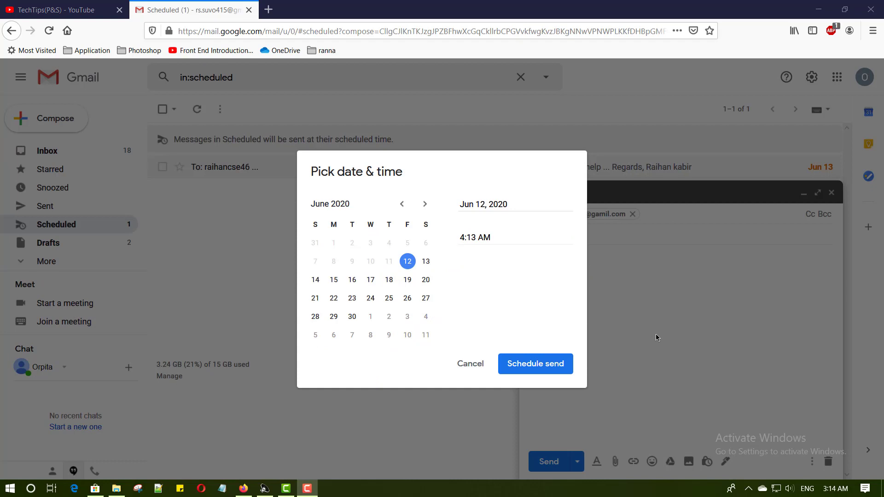
click(425, 262)
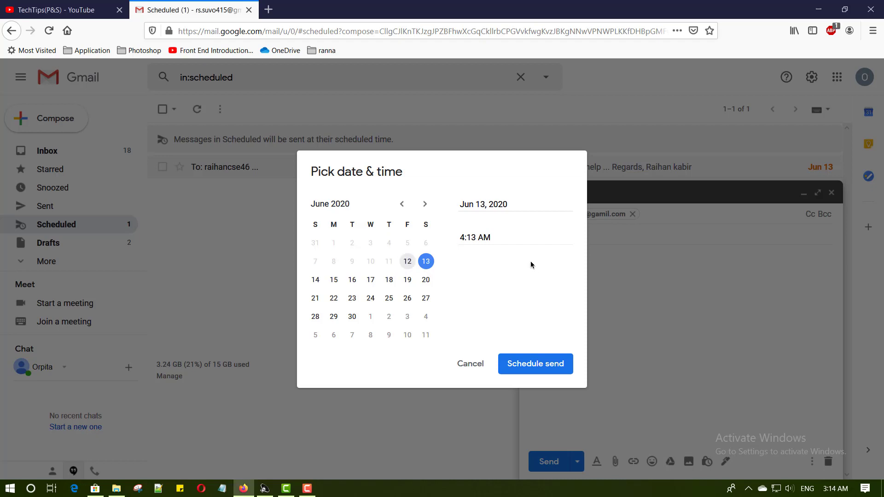
click(464, 238)
text(10:)
key(Delete)
key(Delete)
text(00)
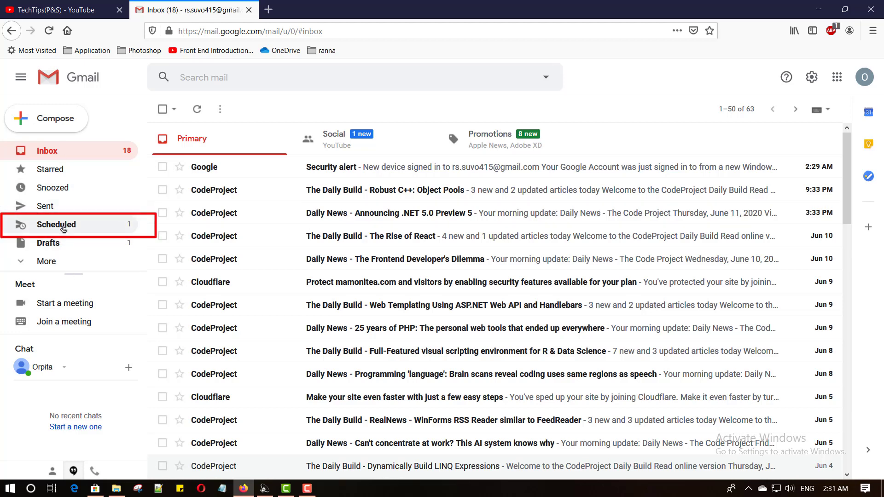
Open the 'Need some help' email in Scheduled, showing it sends Tomorrow, 1:00 AM
click(59, 226)
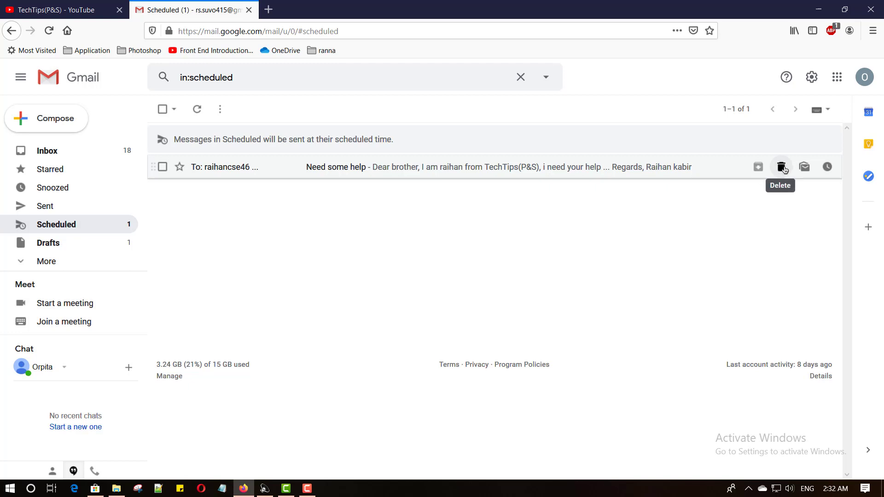
click(354, 169)
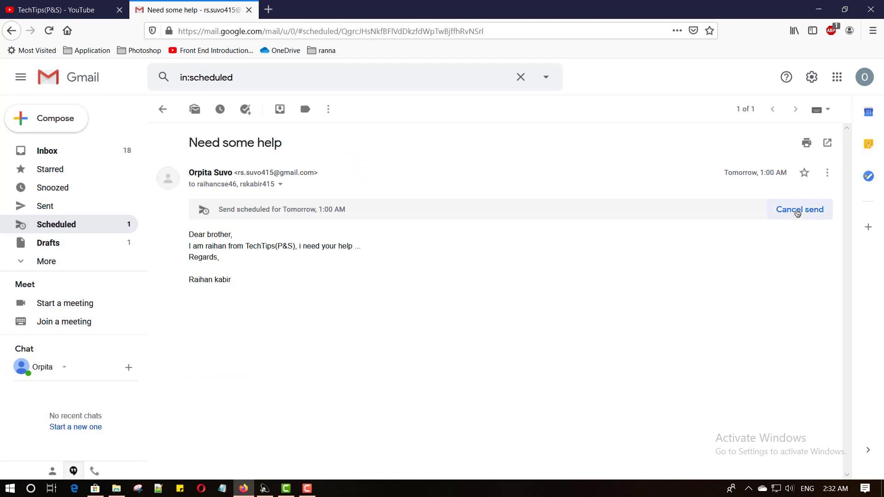
Go back from the open email to the Scheduled folder list
click(162, 109)
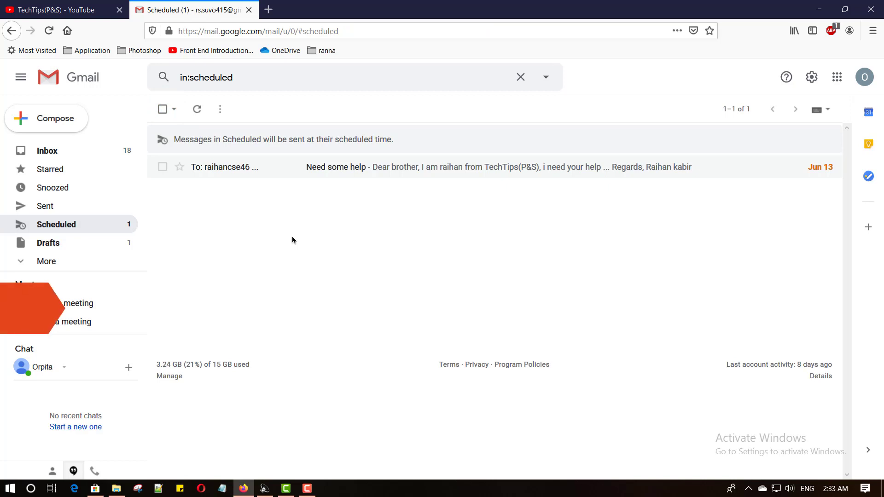